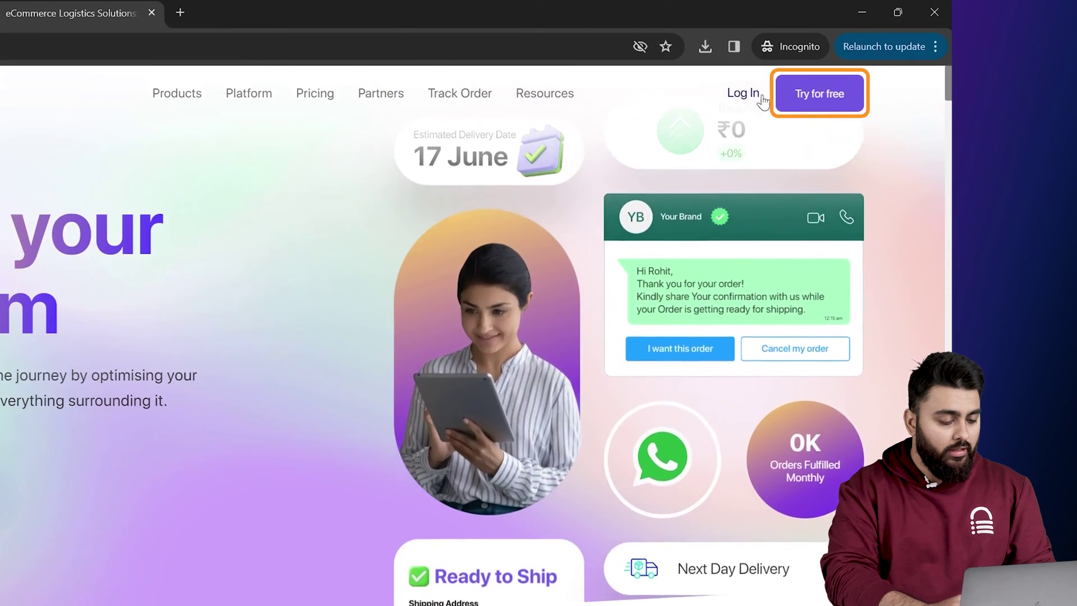
# - Start a free Shiprocket sign-up with company name Blogvault and the account e-mail address
pyautogui.click(795, 96)
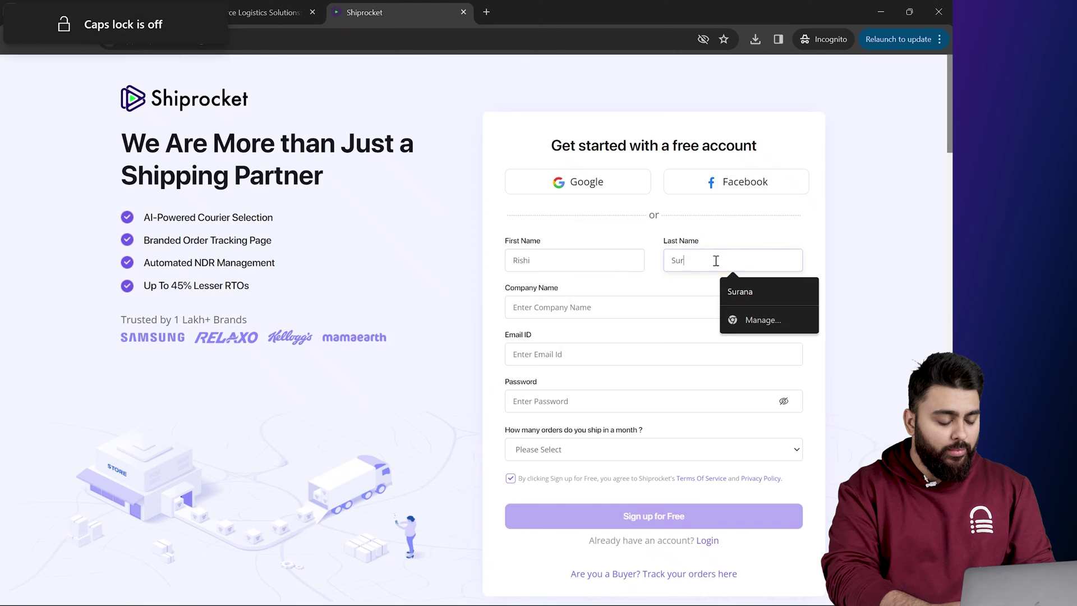
pyautogui.click(638, 310)
pyautogui.write('Blogv')
pyautogui.write('ault')
pyautogui.click(612, 356)
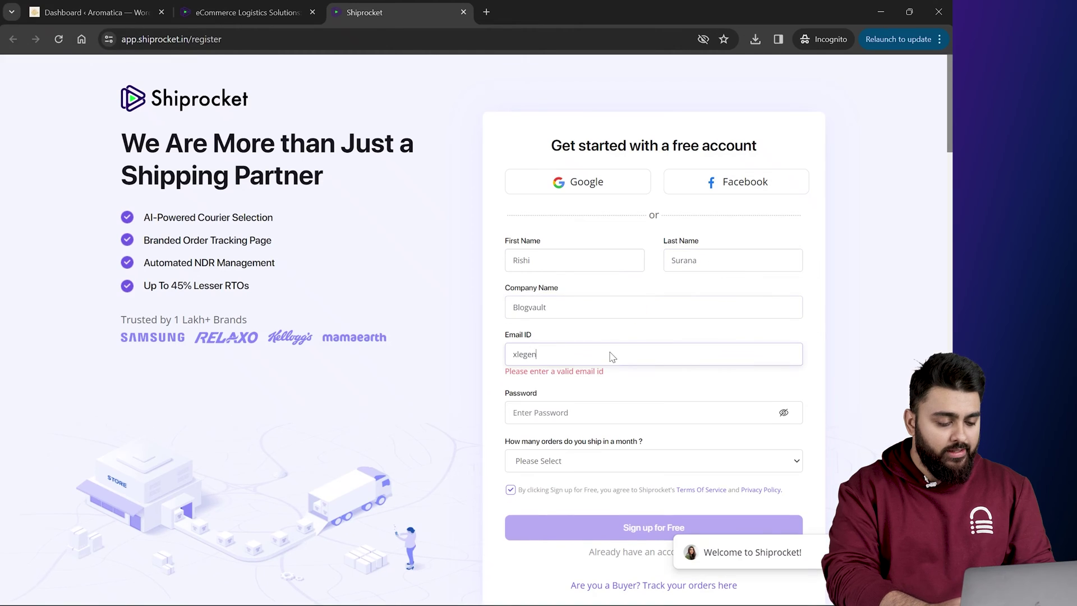
# - Set the account password and choose 'Setting up a new business' as monthly orders
pyautogui.click(593, 399)
pyautogui.press('capslock')
pyautogui.write('xxxxxxxxxxx')
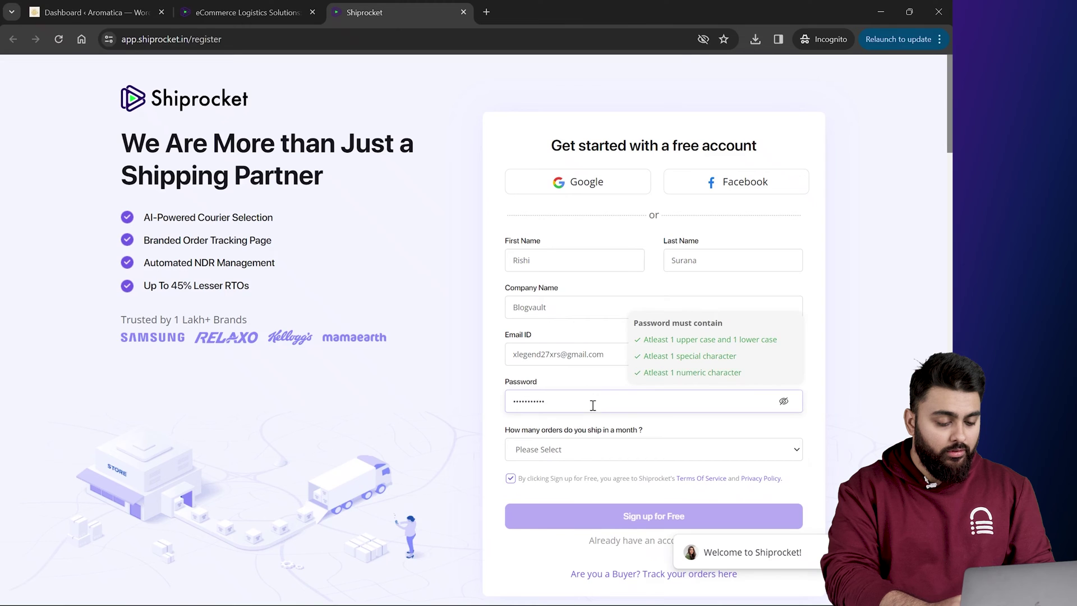
pyautogui.click(572, 451)
pyautogui.click(572, 476)
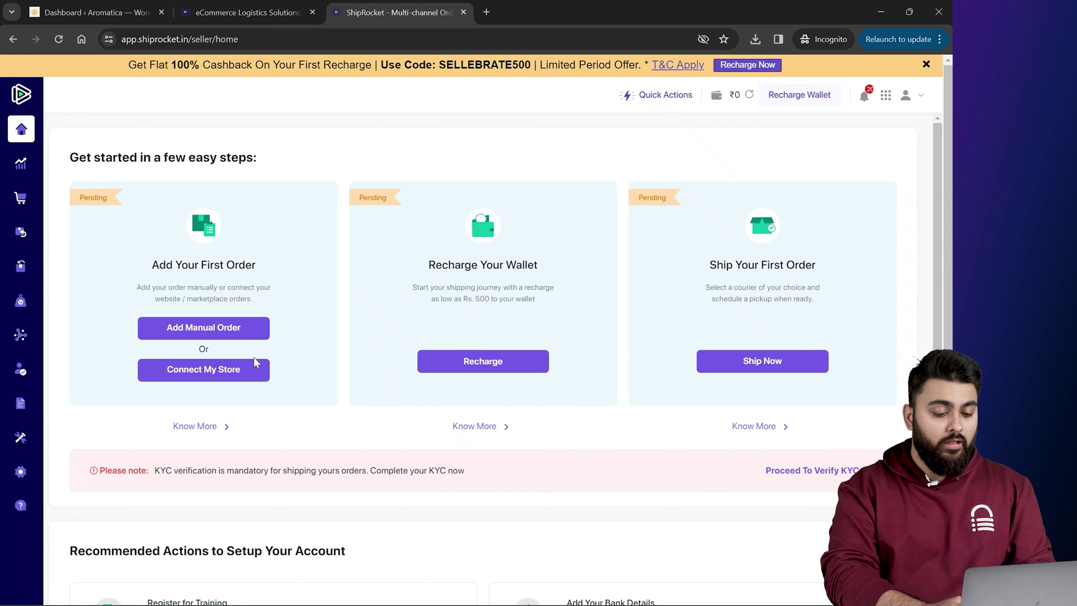
# - Choose WooCommerce as the store channel and paste the store's cloudwaysapps URL as Woocommerce Store Url
pyautogui.click(216, 372)
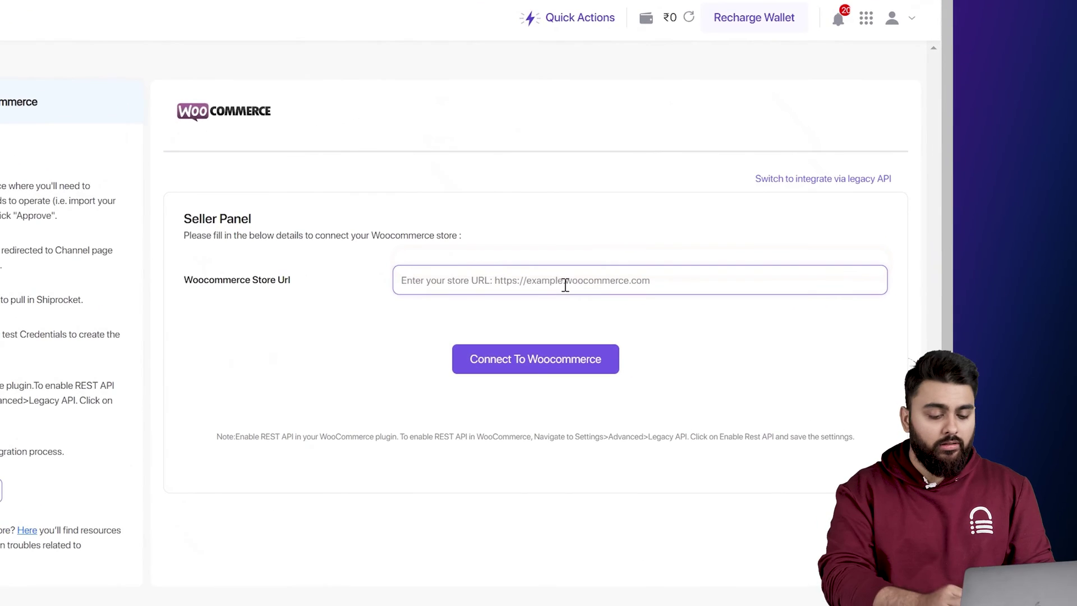
pyautogui.write('https://wordpress-673878-4051520.cloudwaysapps.com/')
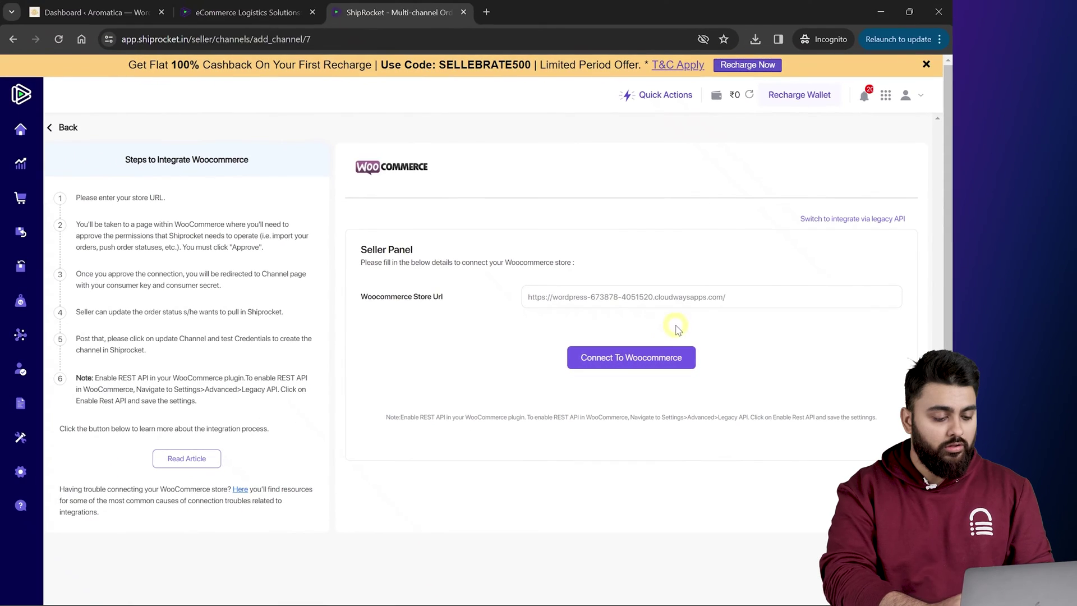
pyautogui.click(130, 5)
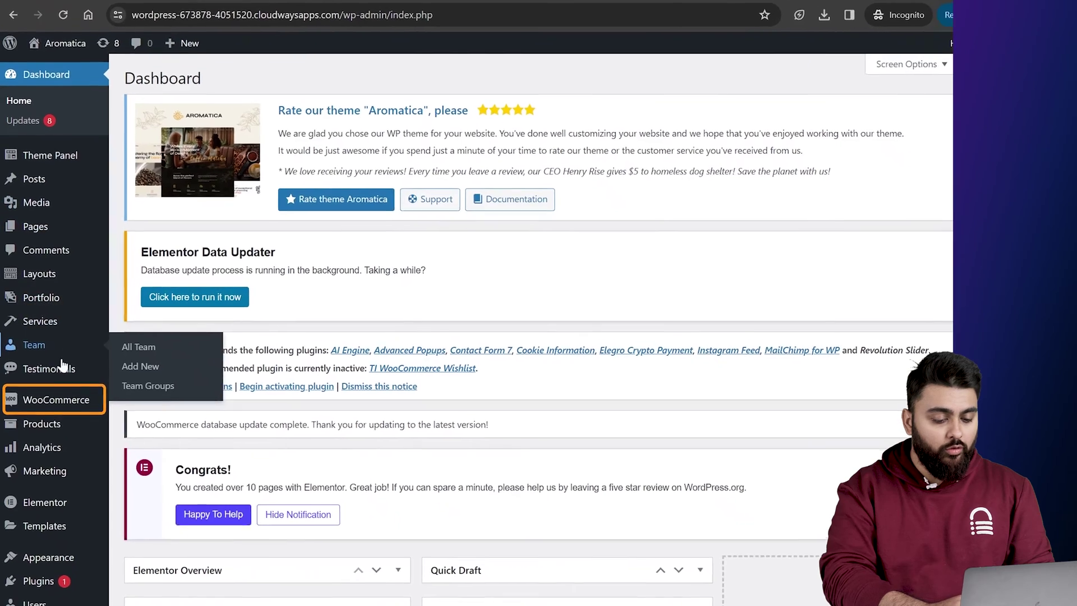
# - Tick Enable the legacy REST API under WooCommerce Settings > Advanced > Legacy API and save
pyautogui.moveTo(50, 391)
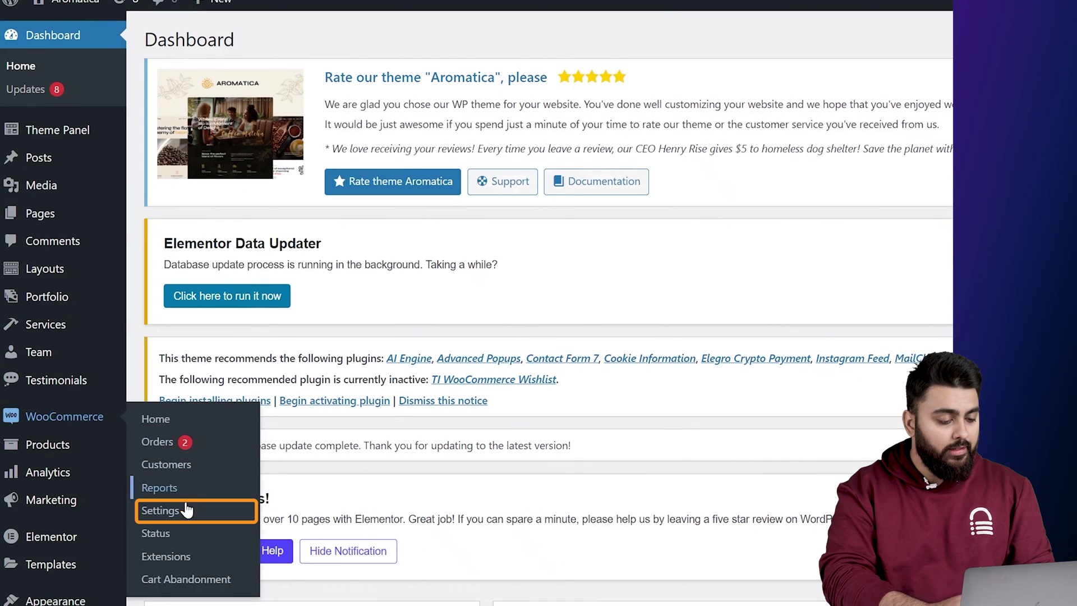
pyautogui.click(162, 510)
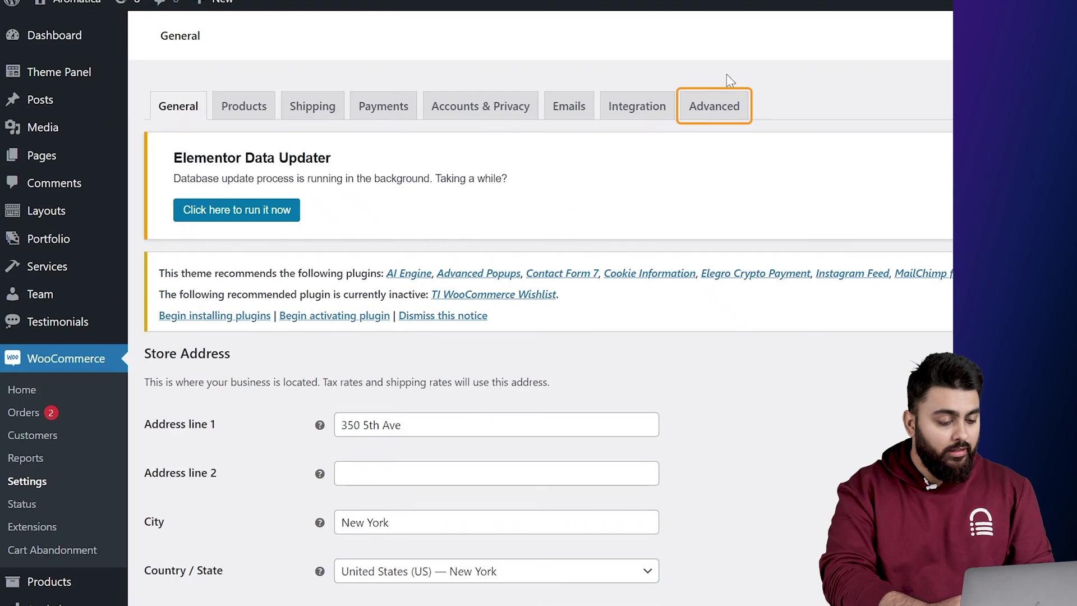
pyautogui.click(714, 109)
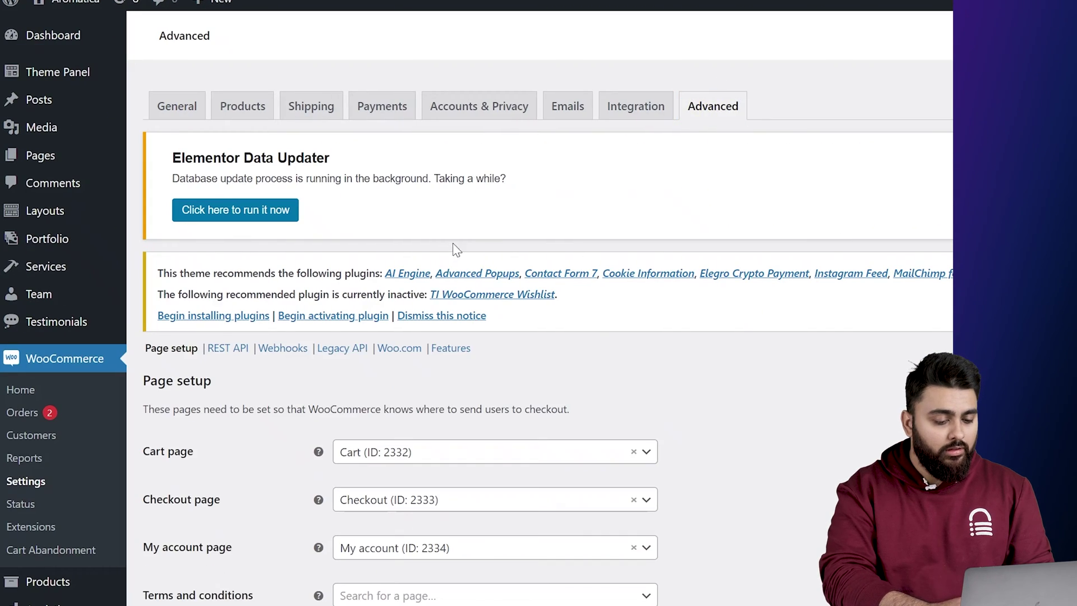
pyautogui.click(342, 349)
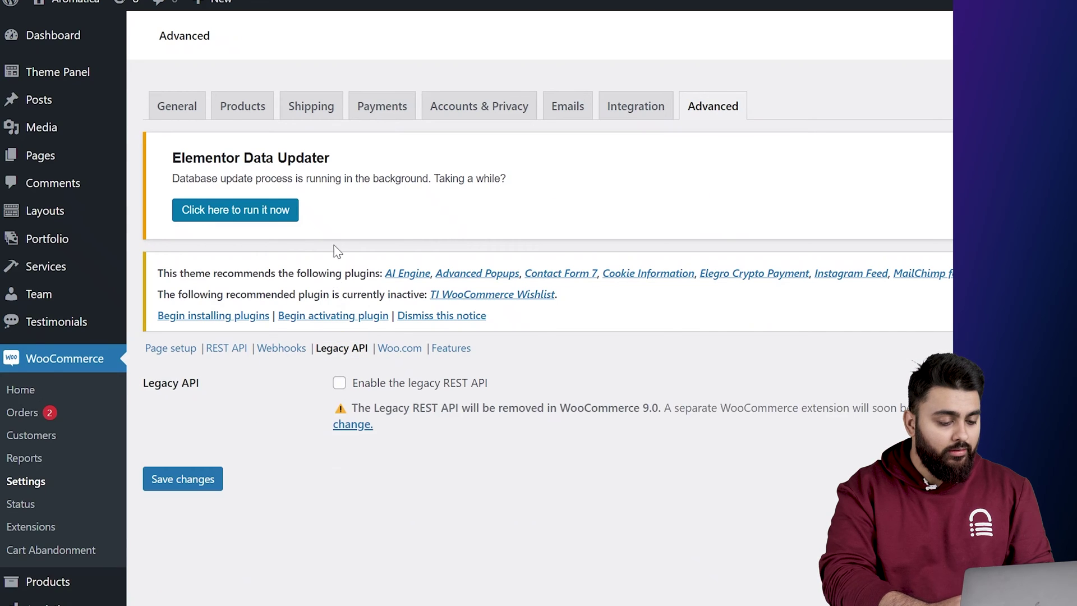
pyautogui.click(339, 383)
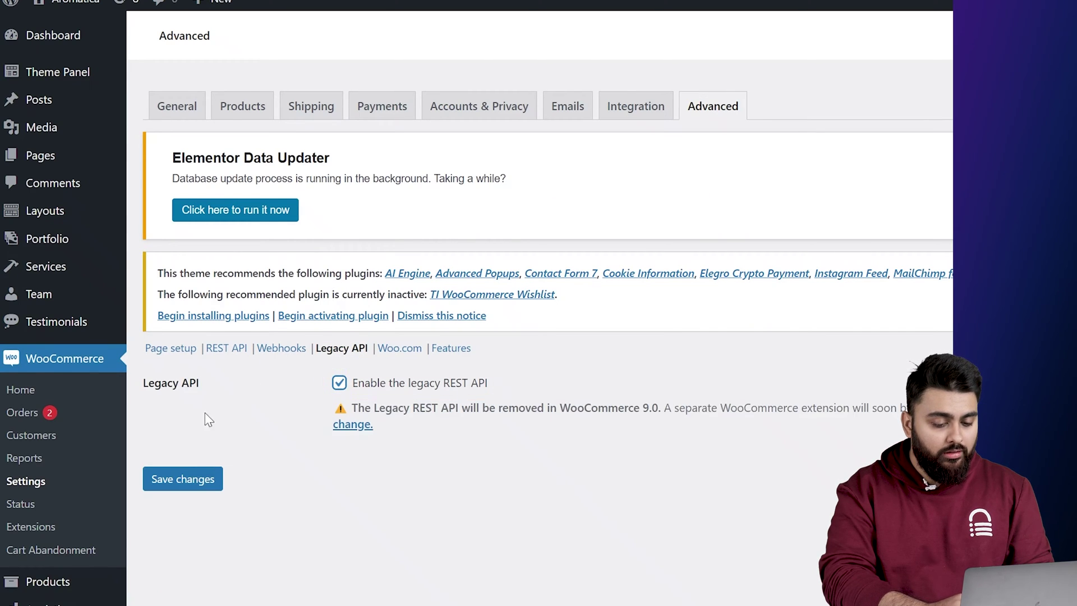
pyautogui.click(188, 480)
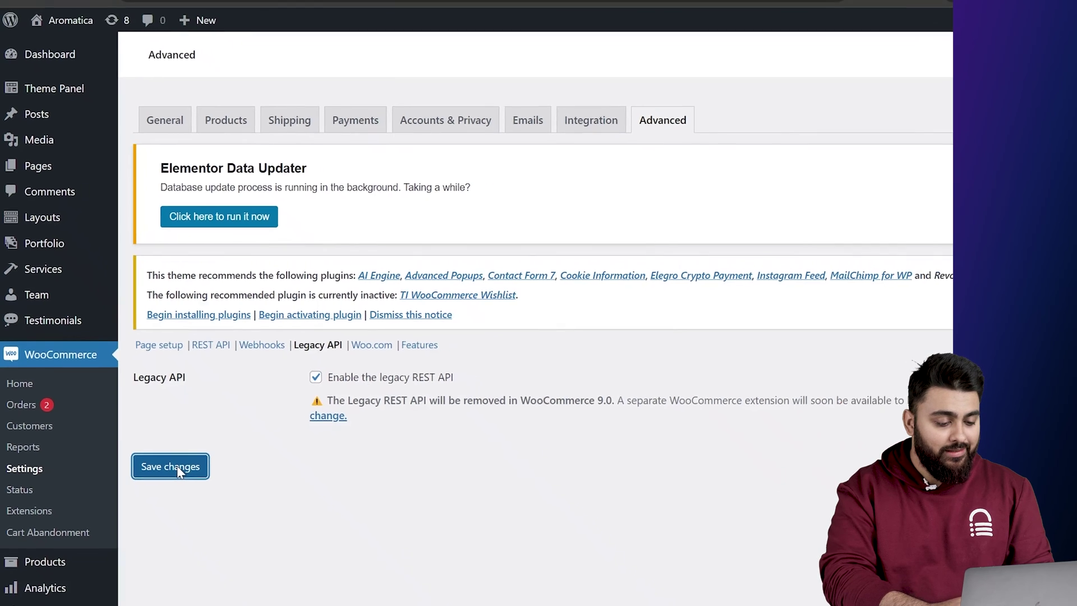
pyautogui.click(371, 12)
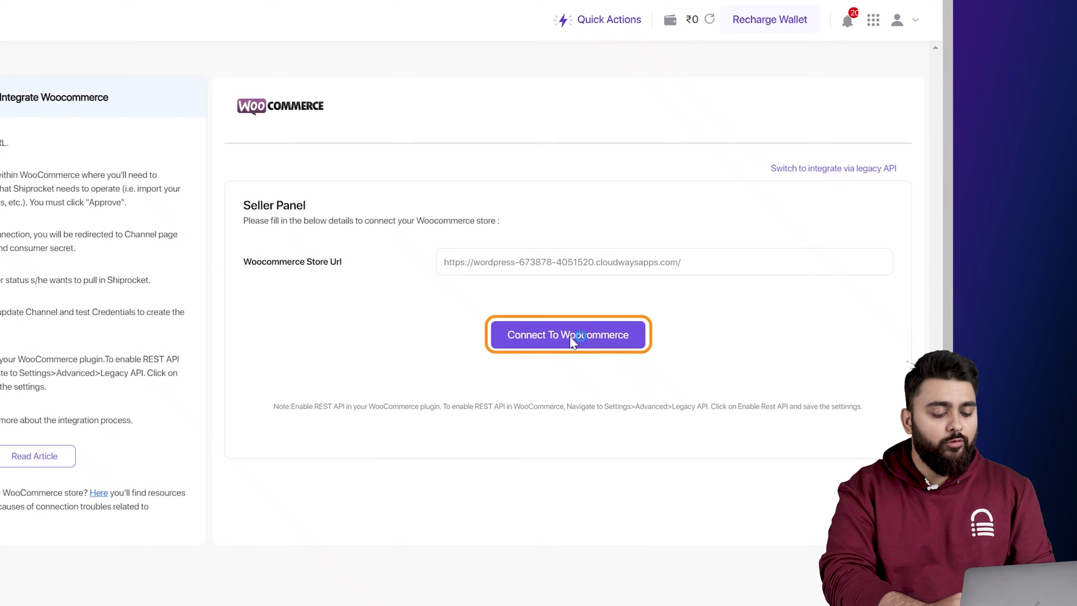
# - Approve Shiprocket's access to the WooCommerce store and enter Blogvault as Communication Brand Name
pyautogui.click(572, 339)
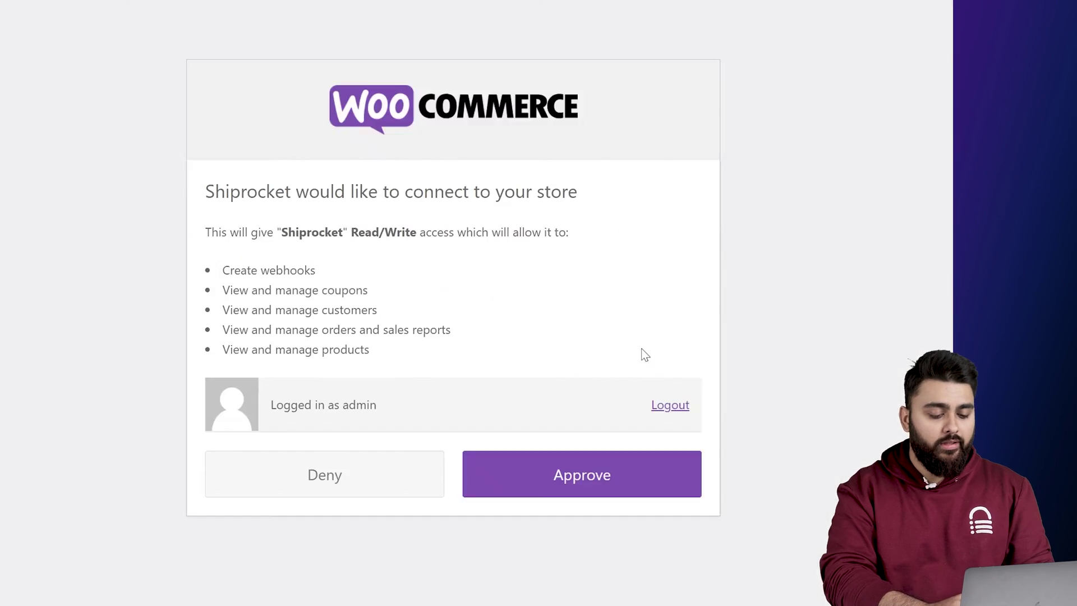
pyautogui.click(582, 461)
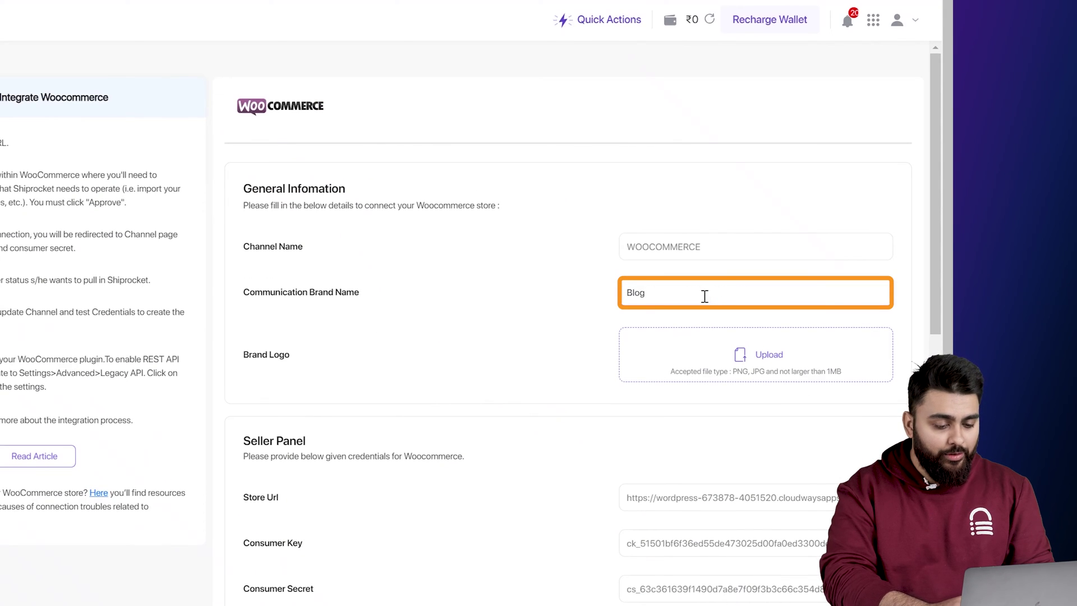
pyautogui.write('vault')
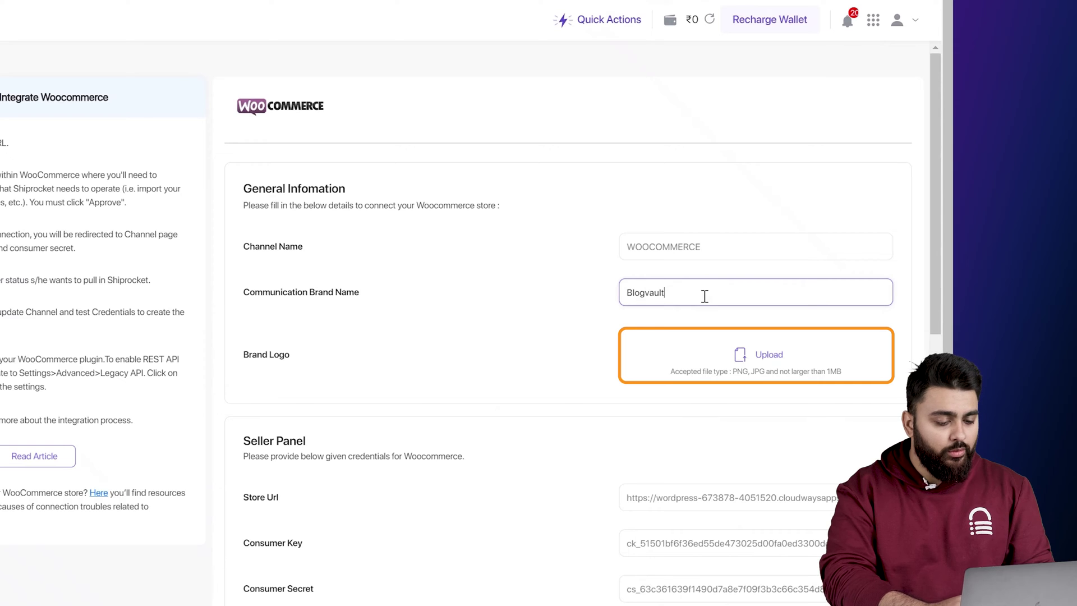
pyautogui.scroll(-15, 727, 464)
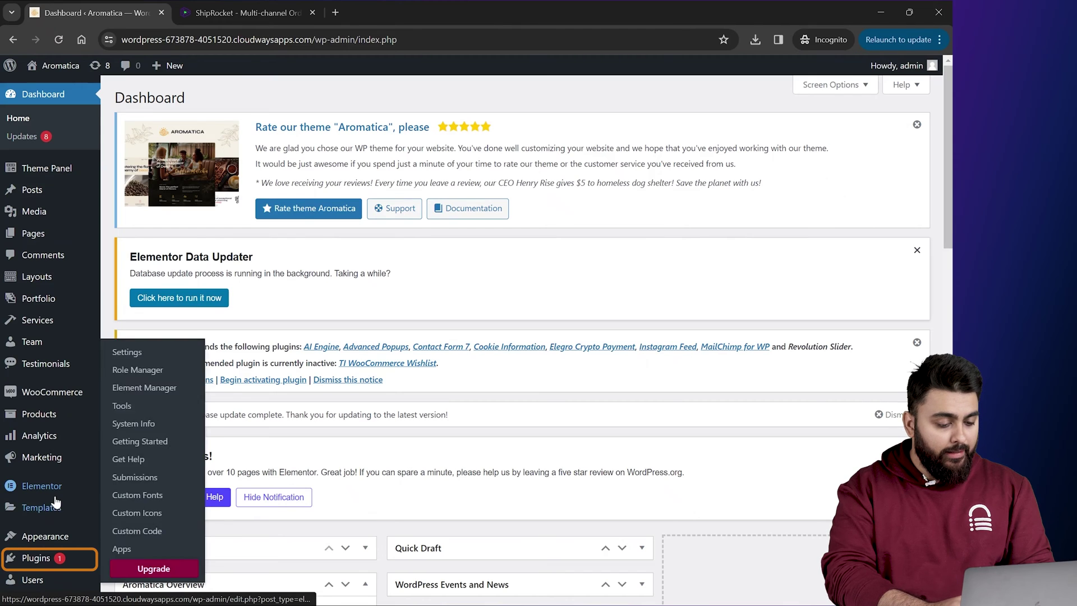
# - Search Add Plugins for 'Shiprocket' and install the Shiprocket plugin
pyautogui.moveTo(35, 558)
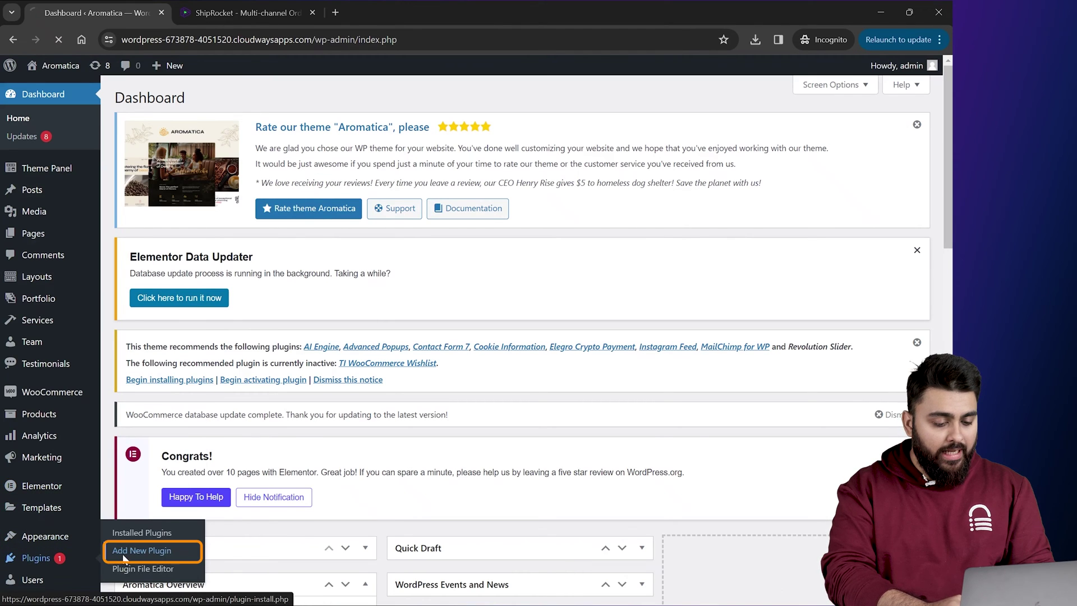
pyautogui.click(122, 552)
pyautogui.click(795, 201)
pyautogui.write('Shipro')
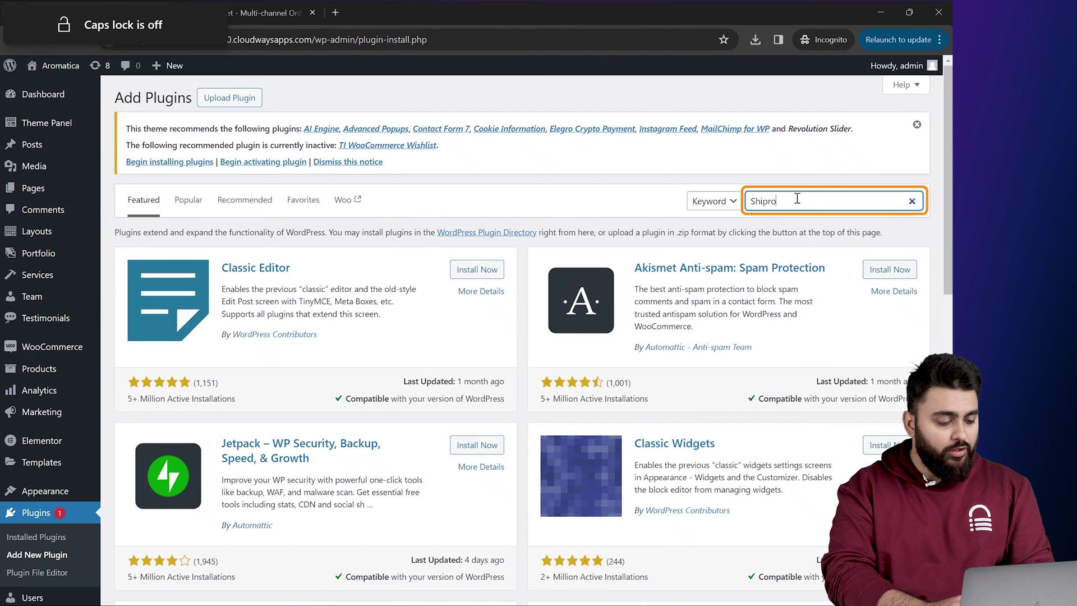
pyautogui.write('cket')
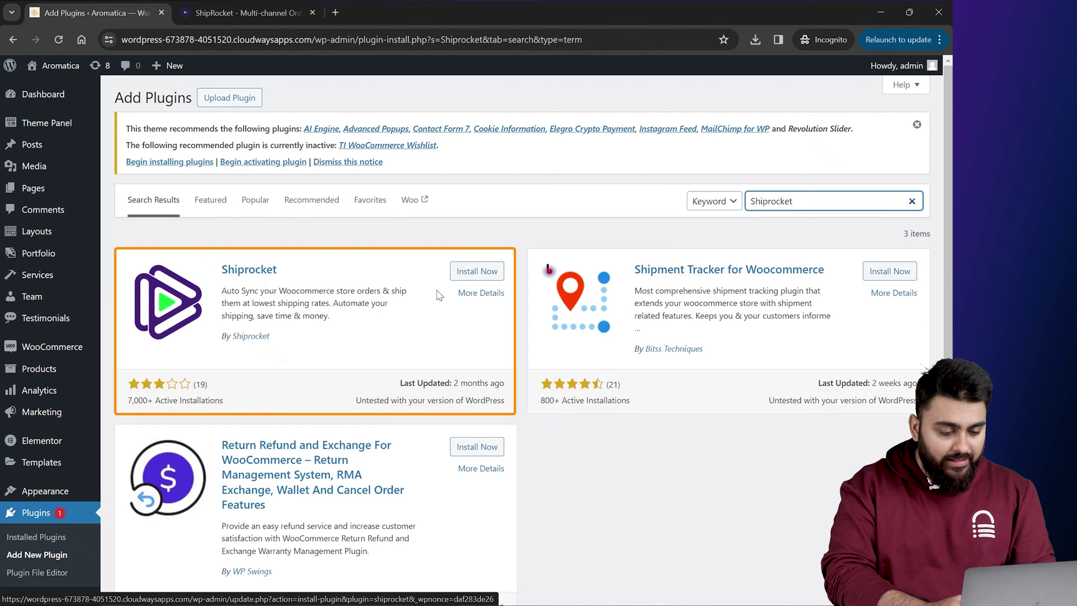
pyautogui.click(475, 272)
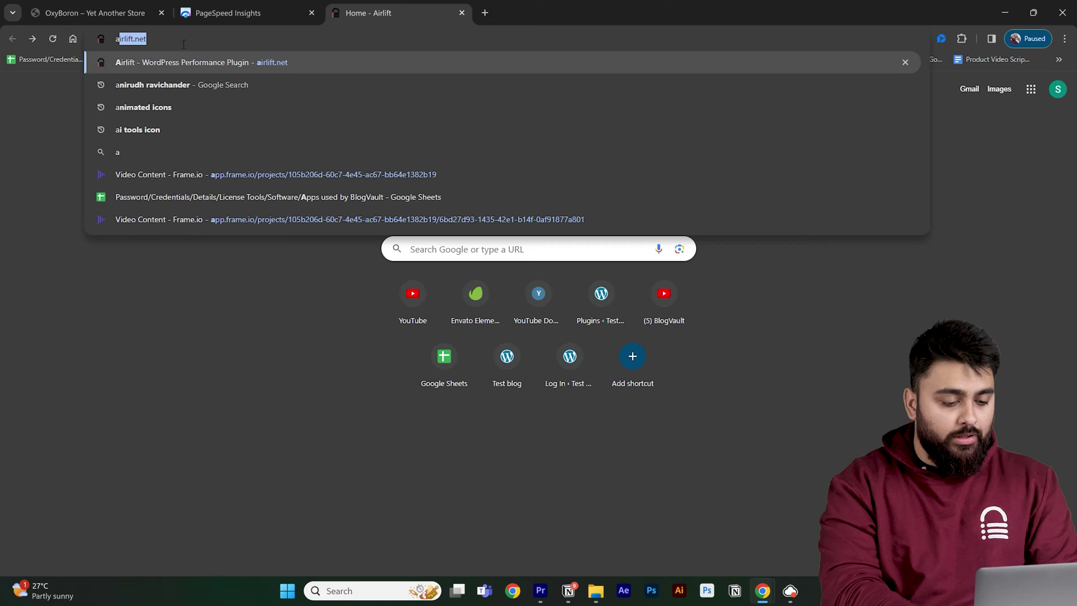
pyautogui.write('ai')
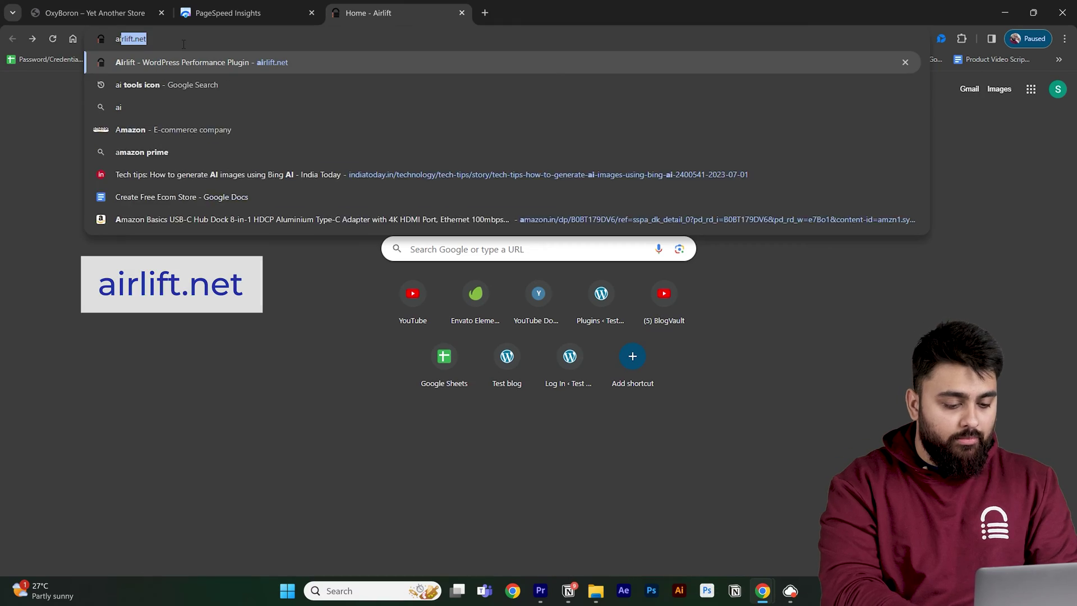
pyautogui.write('r')
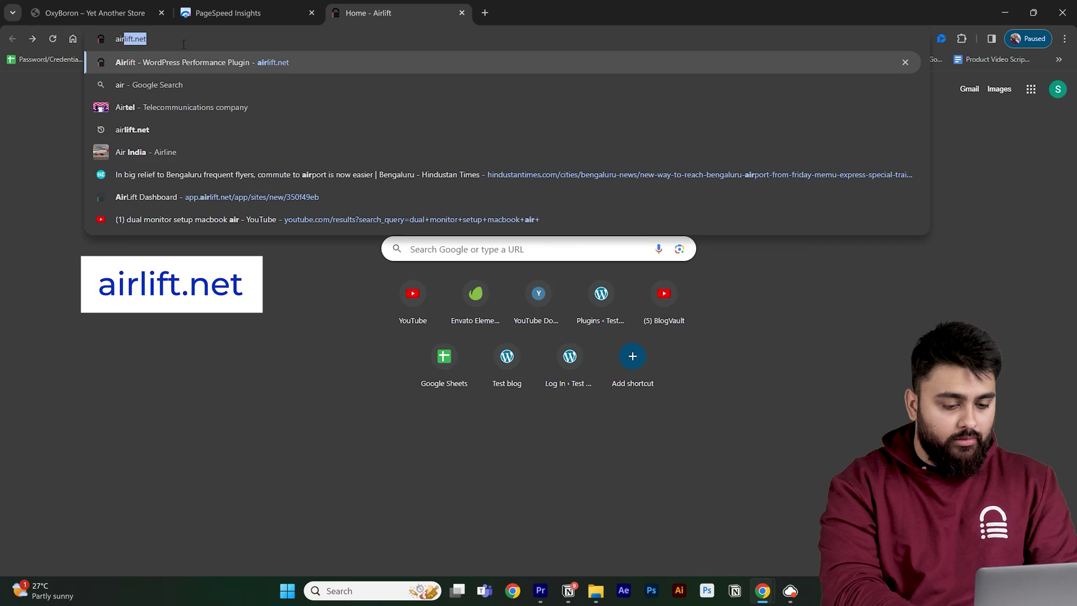
pyautogui.press('Return')
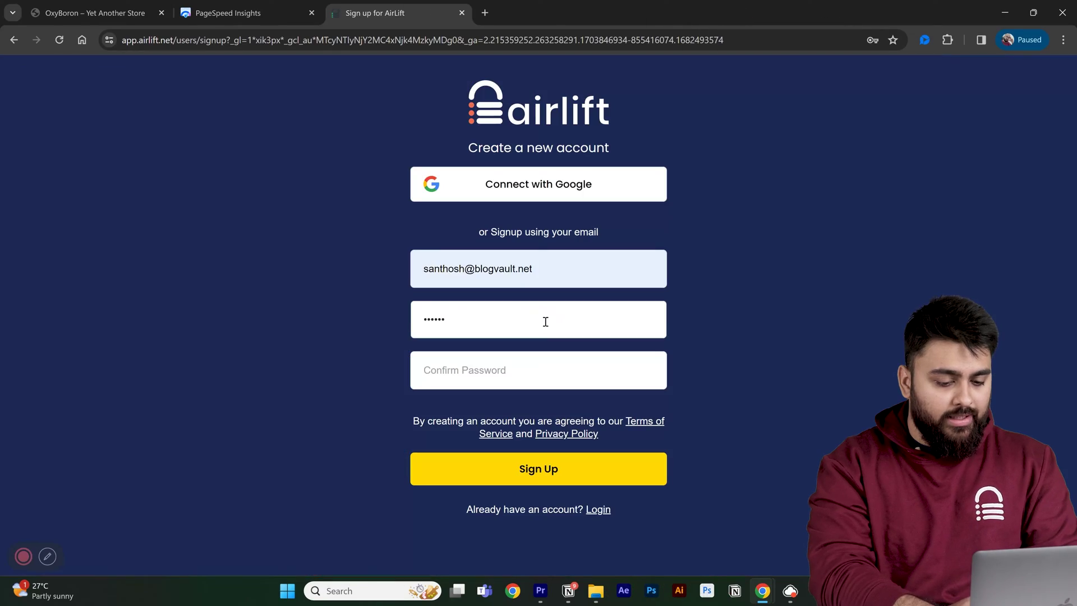
pyautogui.click(560, 373)
pyautogui.write('•••')
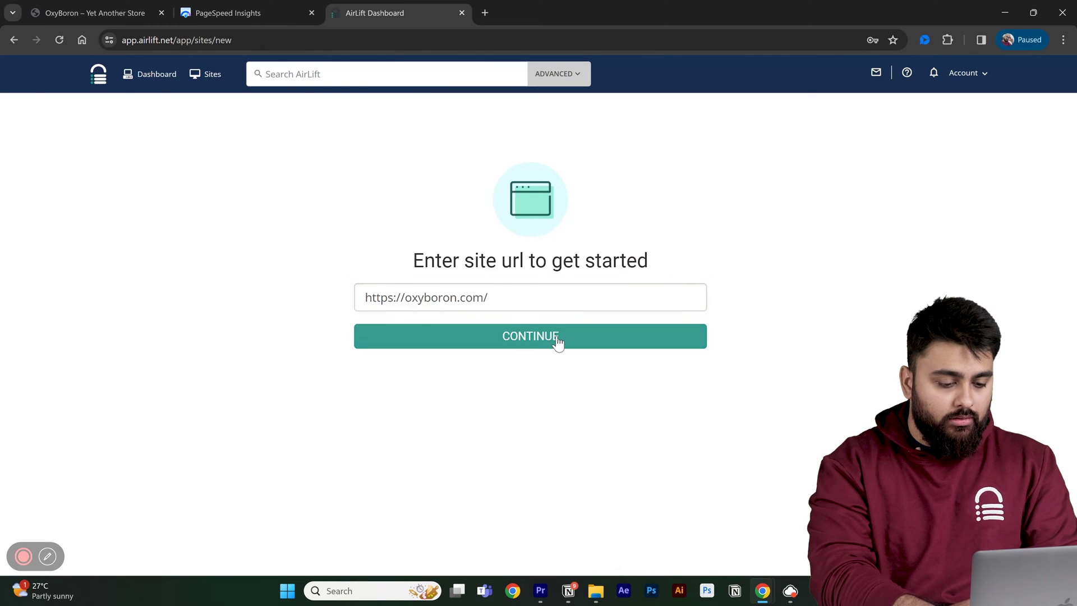
pyautogui.click(555, 339)
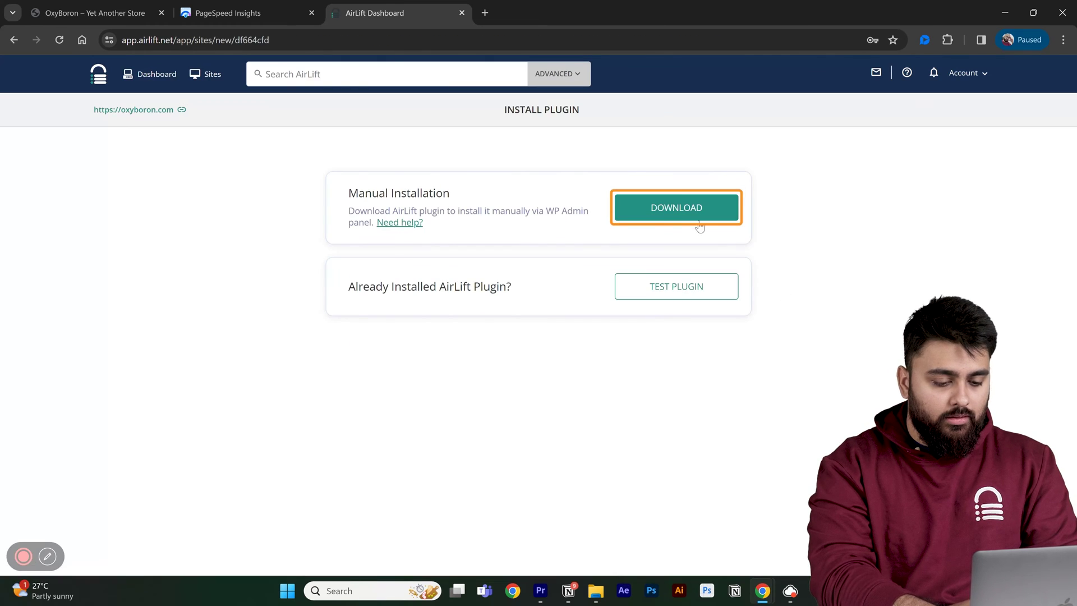
pyautogui.click(681, 209)
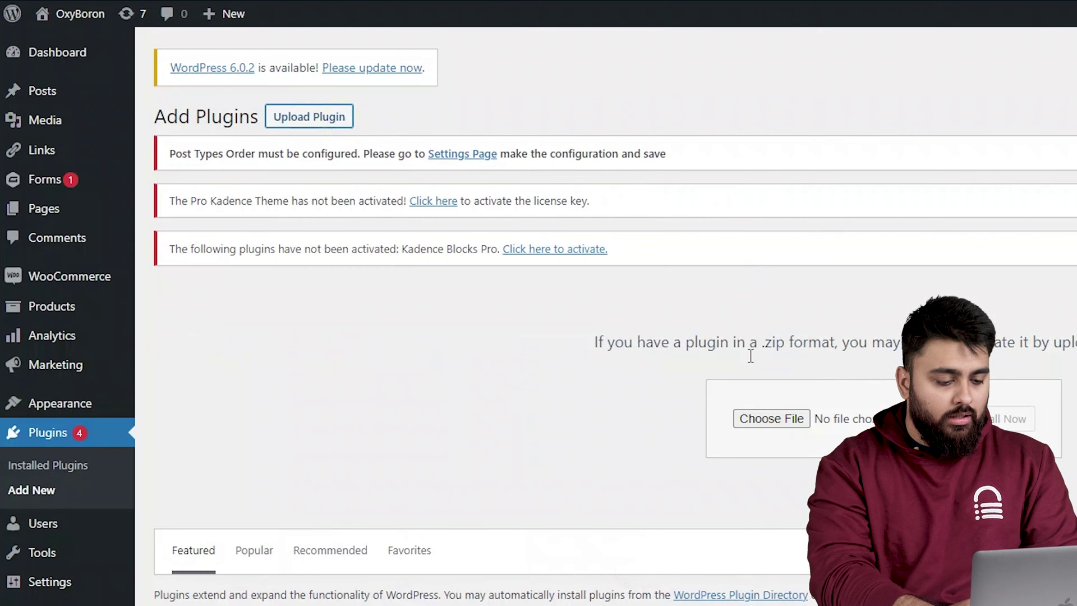
# - Upload the downloaded Airlift zip as a plugin and install it
pyautogui.hotkey('alt', 'Tab')
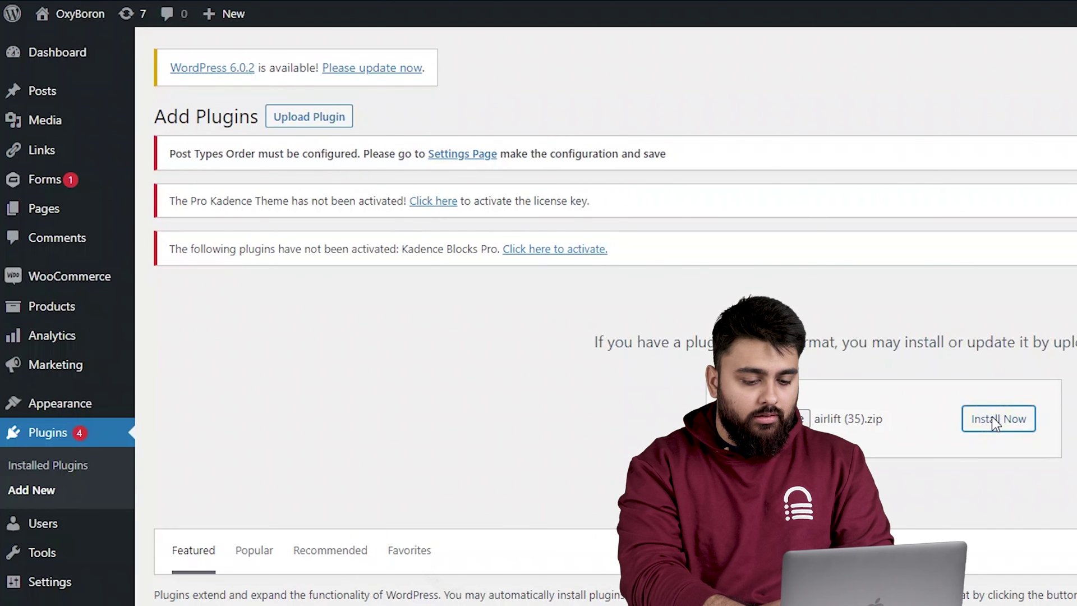
pyautogui.click(997, 419)
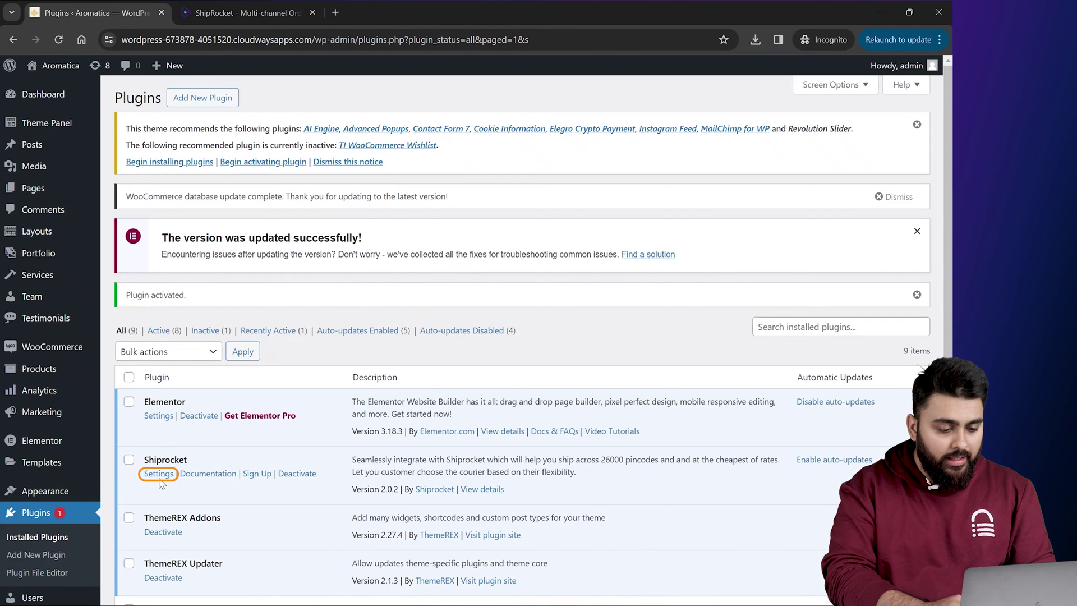
# - Link the Shiprocket account in the plugin's App Configuration and confirm the linked alert
pyautogui.click(160, 476)
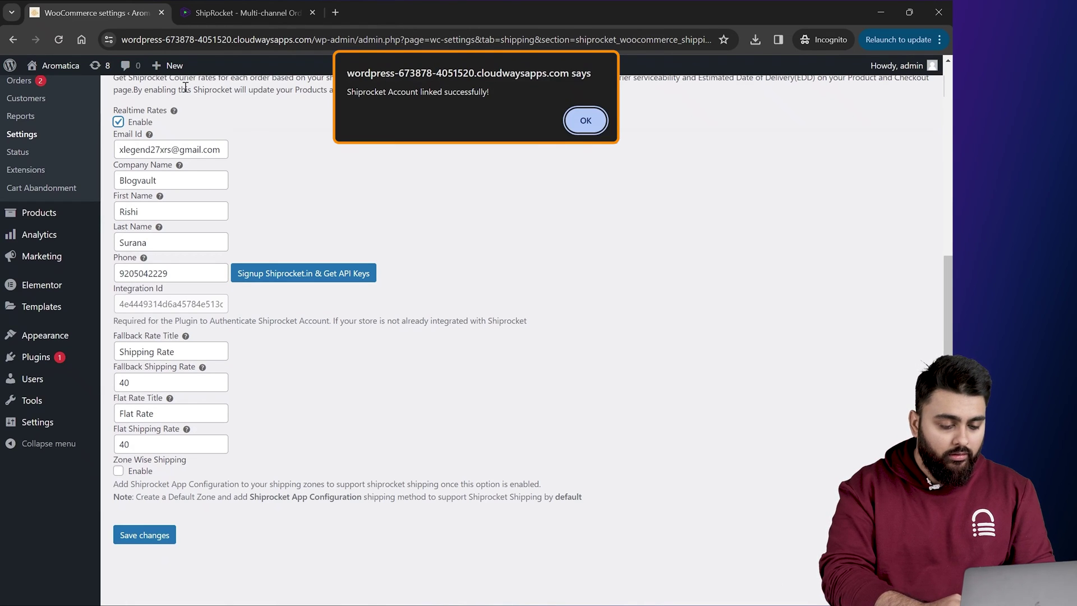
pyautogui.press('Return')
# - Turn on Enable debug mode in WooCommerce general shipping settings and save
pyautogui.scroll(5, 427, 331)
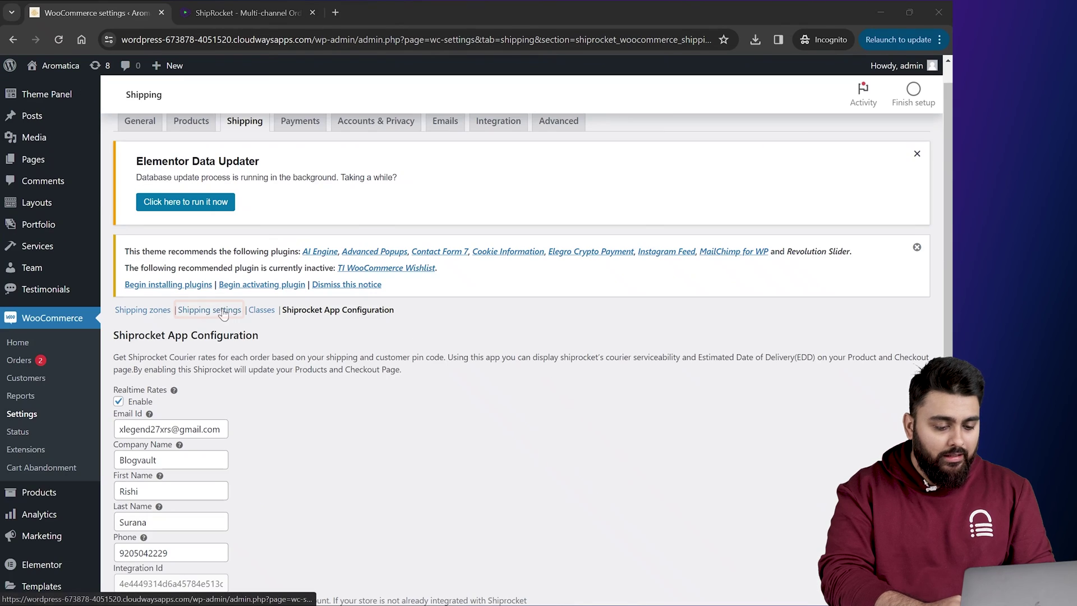
pyautogui.click(223, 312)
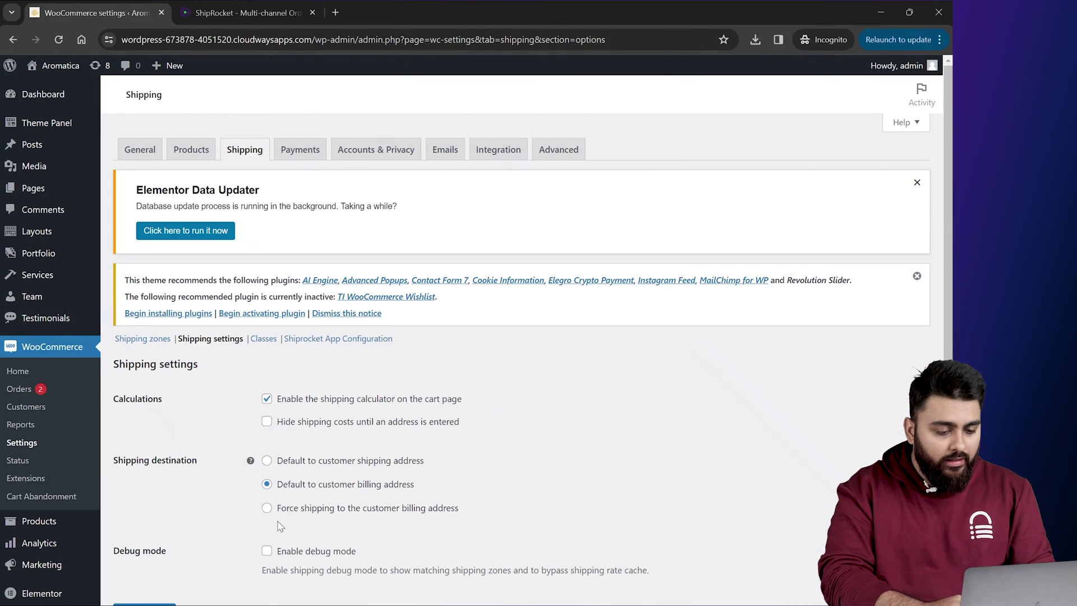
pyautogui.click(267, 550)
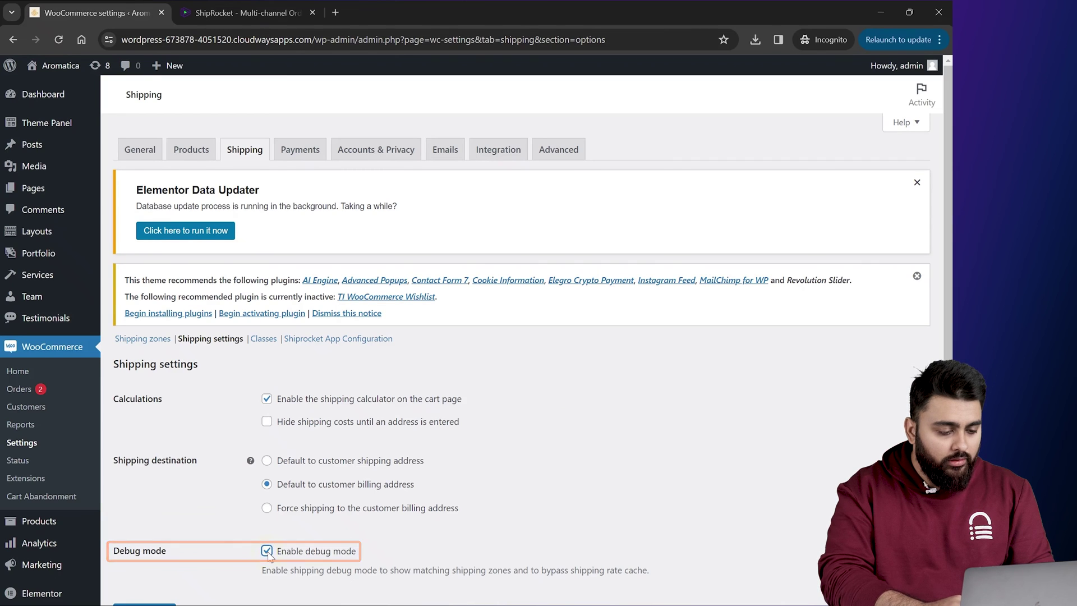
pyautogui.scroll(-1, 163, 538)
pyautogui.click(150, 540)
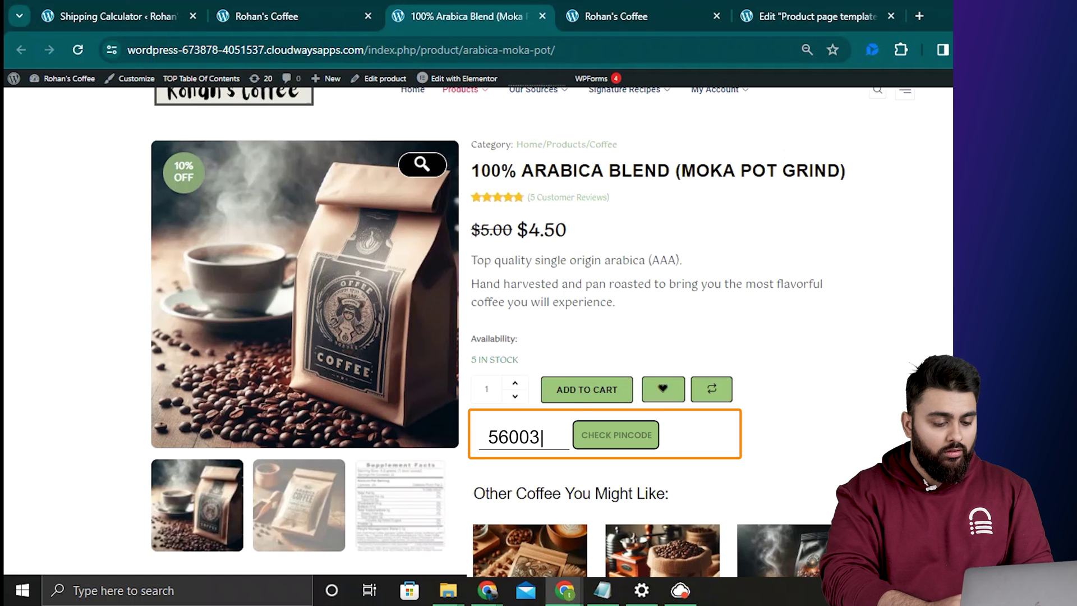
# - Check the PIN code on 100% Arabica Blend, getting delivery by Mar 24, 2024
pyautogui.click(632, 441)
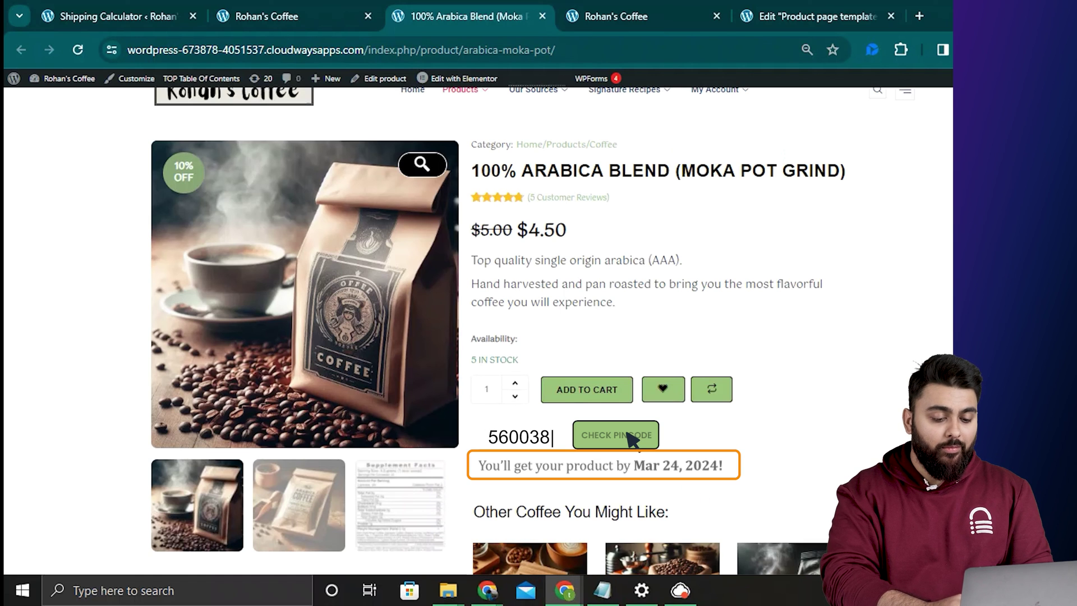